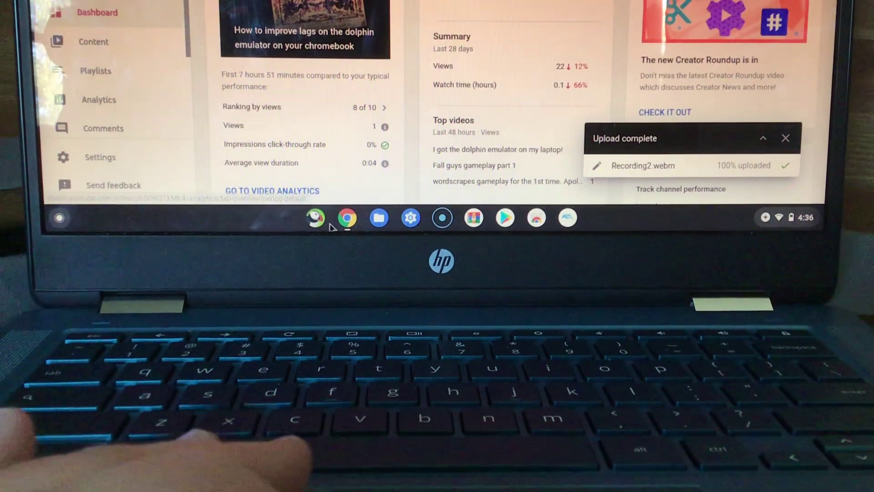
# Launch Puffin Browser from the Chrome OS shelf to reach the GoAnimate video list
pyautogui.click(316, 238)
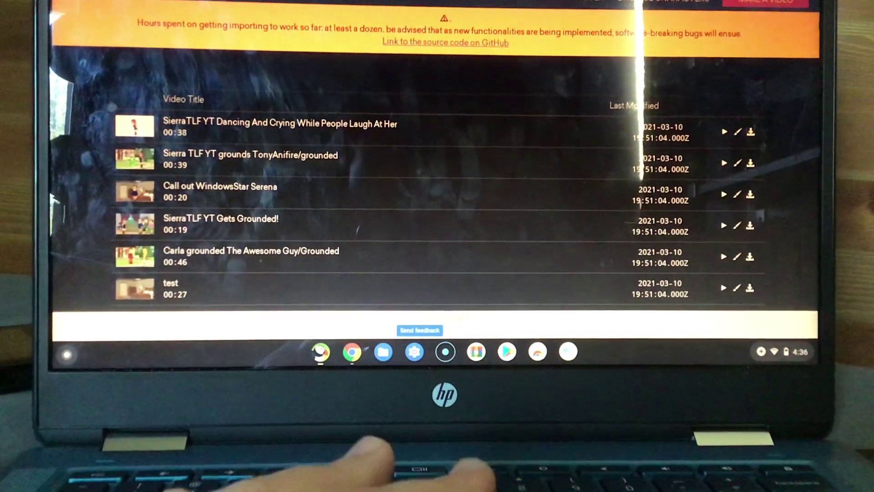
pyautogui.scroll(-2, 410, 205)
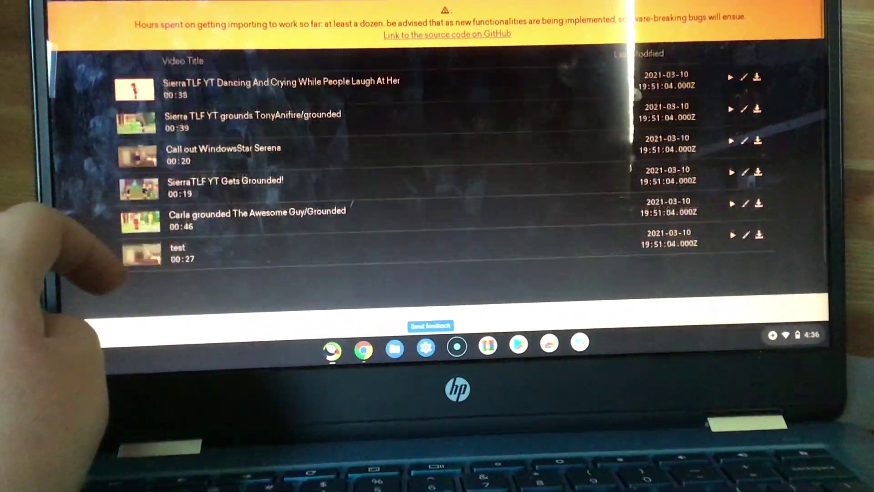
pyautogui.scroll(-1, 410, 171)
pyautogui.scroll(1, 411, 171)
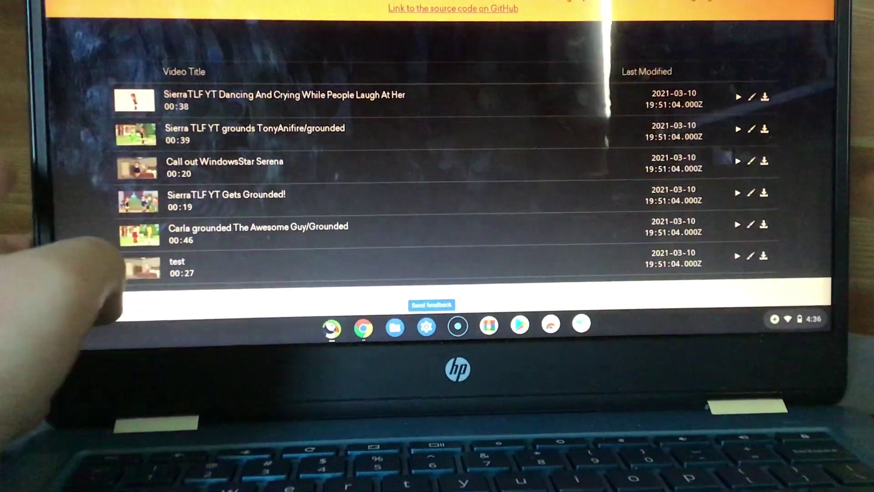
pyautogui.scroll(3, 410, 171)
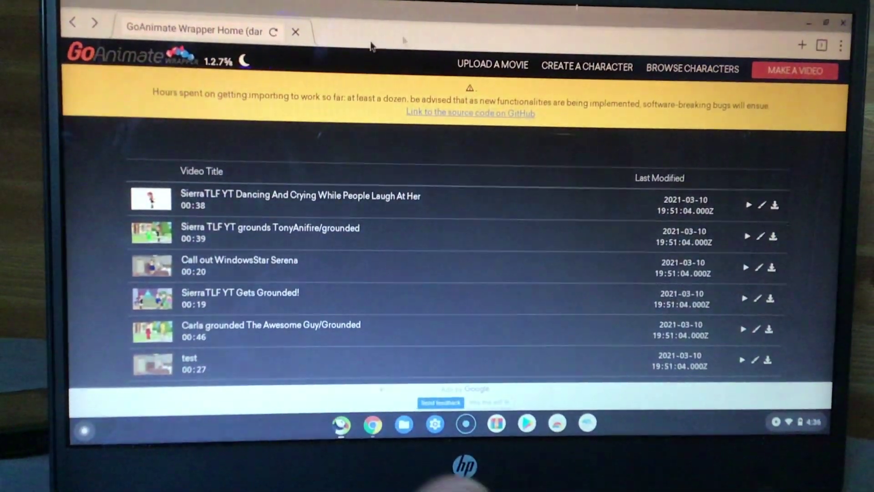
# Switch GoAnimate Wrapper to the light theme and accept the Watch Ad prompt
pyautogui.click(243, 46)
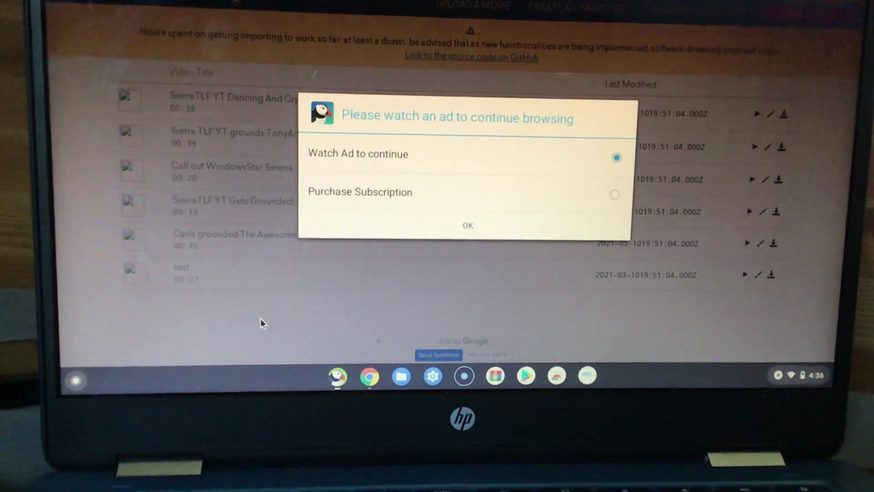
pyautogui.click(468, 214)
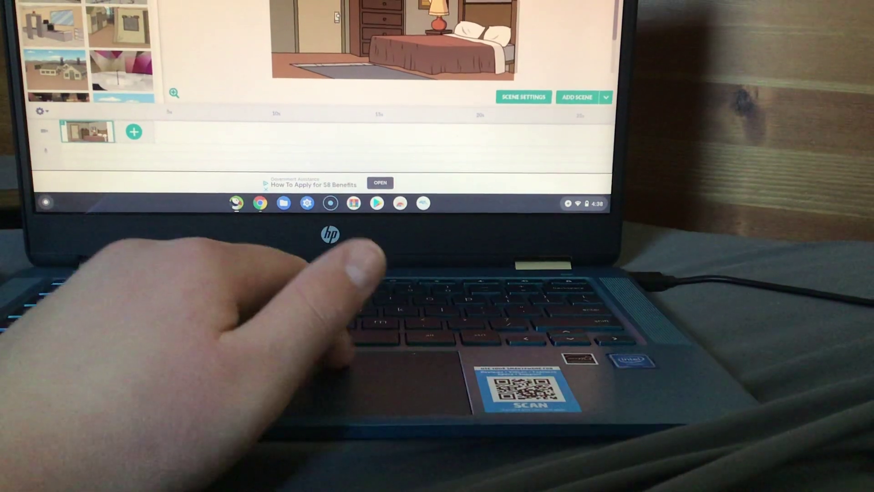
# Save the bedroom video titled 'test' without leaving the editor, then switch to YouTube Studio
pyautogui.hotkey('ctrl', 's')
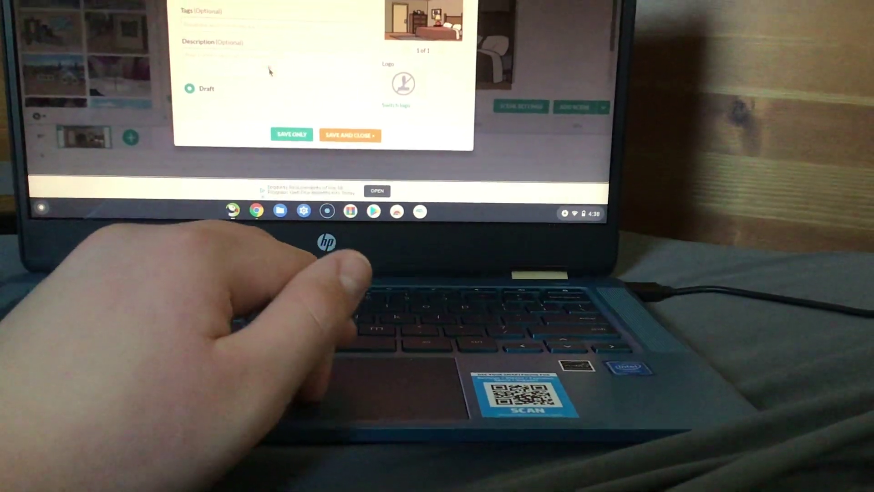
pyautogui.write('est')
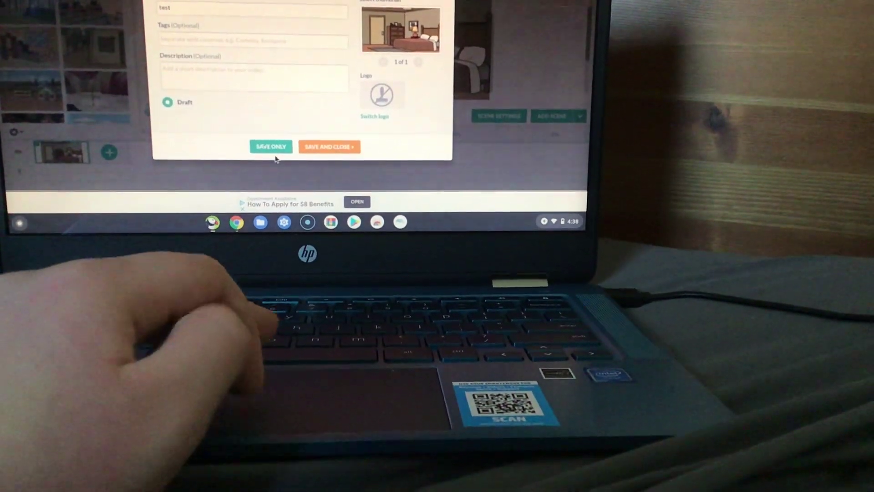
pyautogui.click(271, 141)
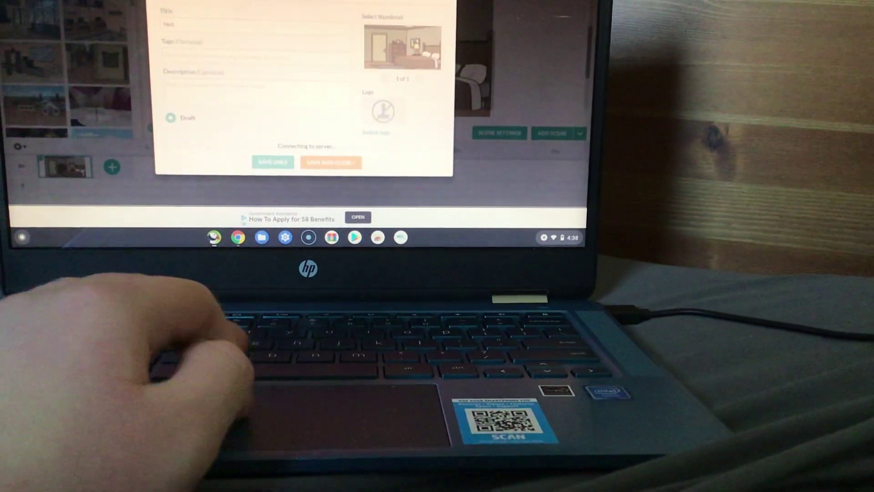
pyautogui.hotkey('ctrl', 'Tab')
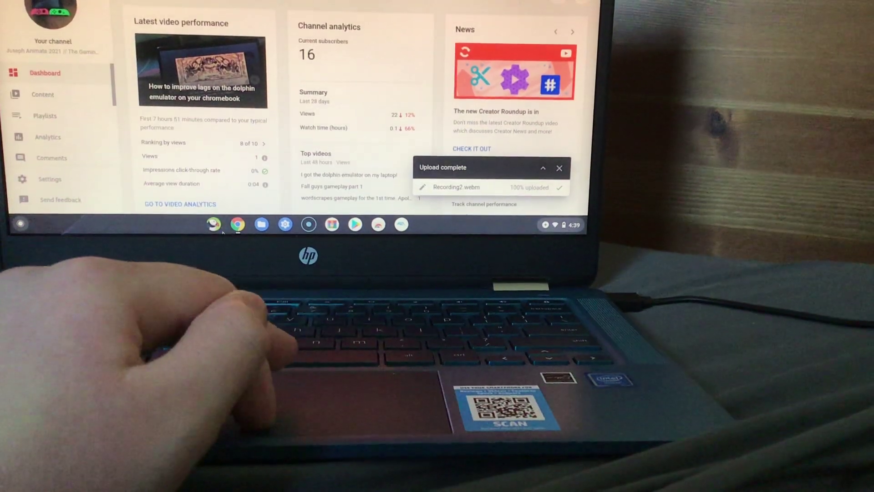
# Relaunch Puffin, preview the 2-second 'test' video, and start Screencast-O-Matic screen sharing
pyautogui.click(213, 220)
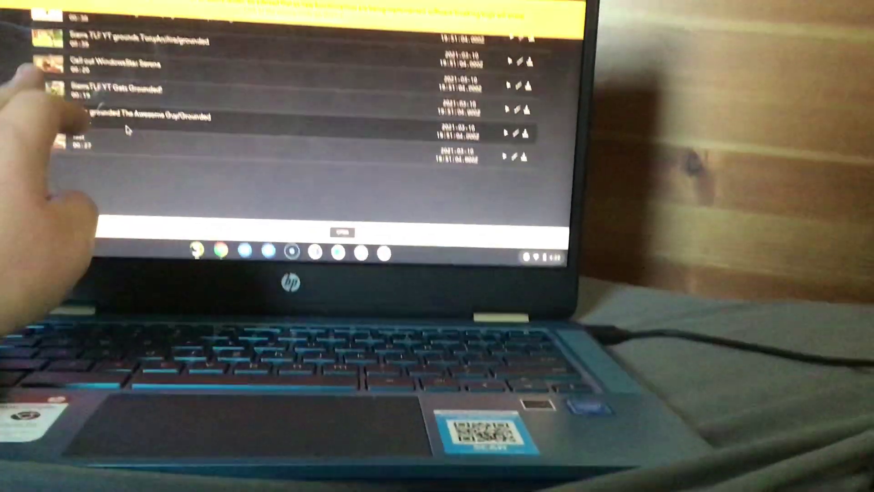
pyautogui.scroll(3, 130, 132)
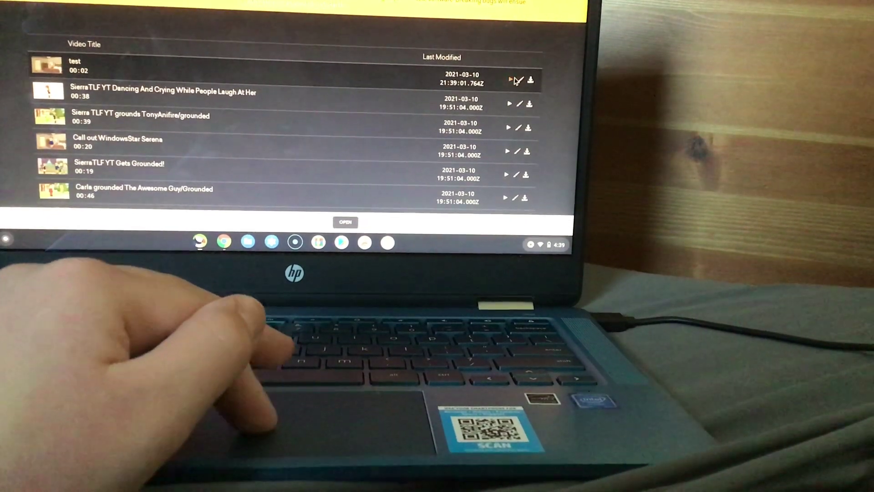
pyautogui.click(511, 80)
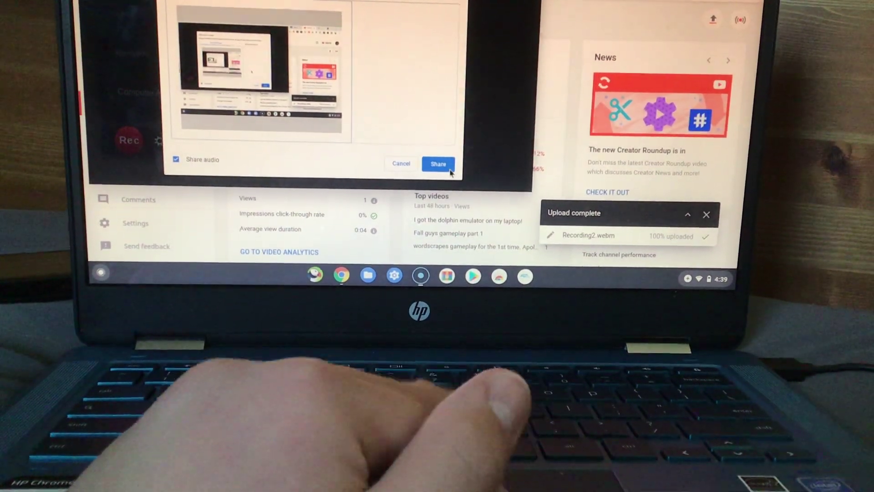
pyautogui.click(439, 164)
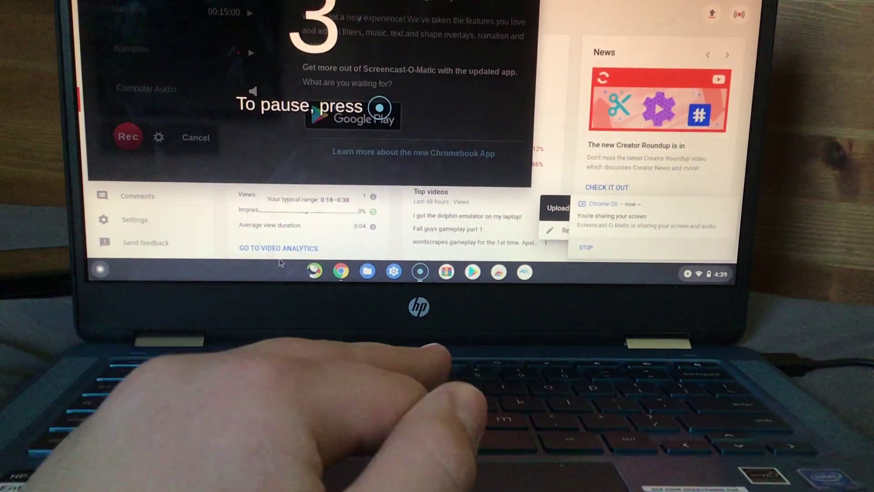
# Record the 'test' video playing in Flash Theater full-screen, then close its player
pyautogui.hotkey('alt', 'Tab')
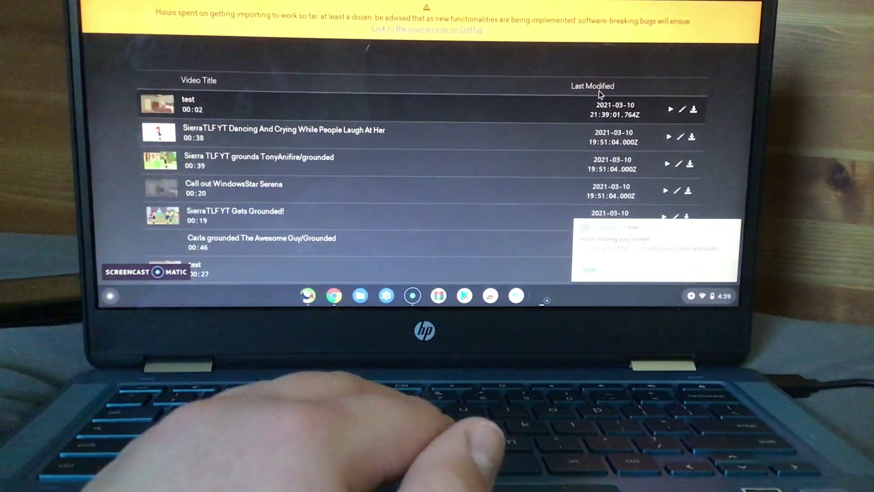
pyautogui.click(673, 109)
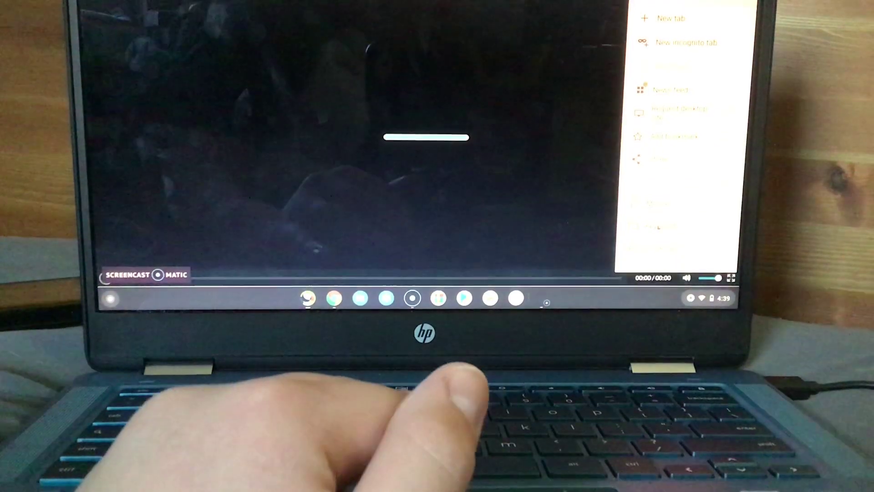
pyautogui.press('Escape')
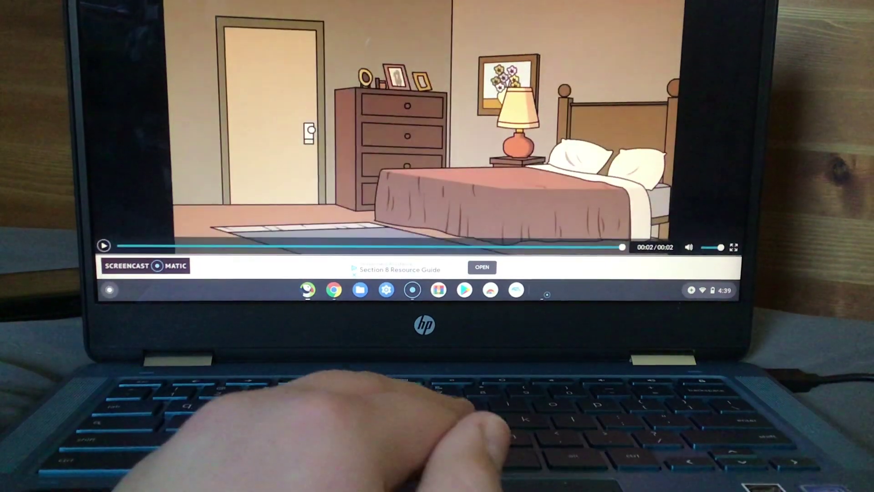
pyautogui.hotkey('alt', 'e')
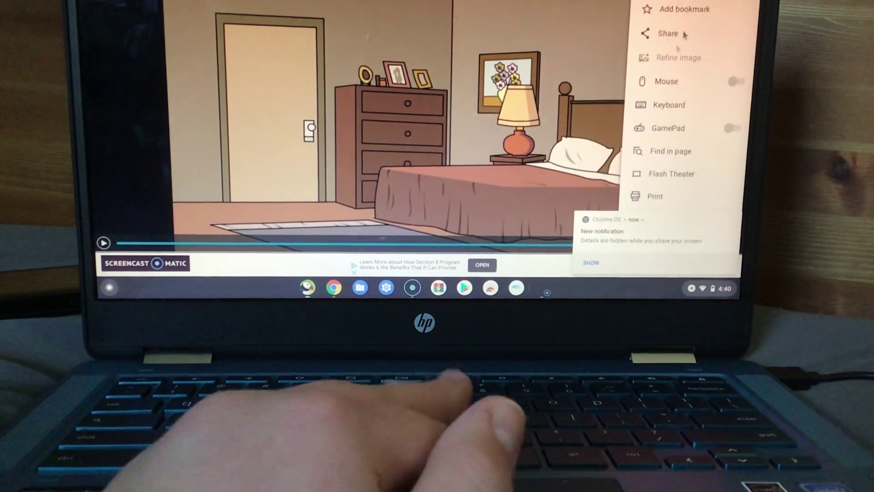
pyautogui.click(670, 175)
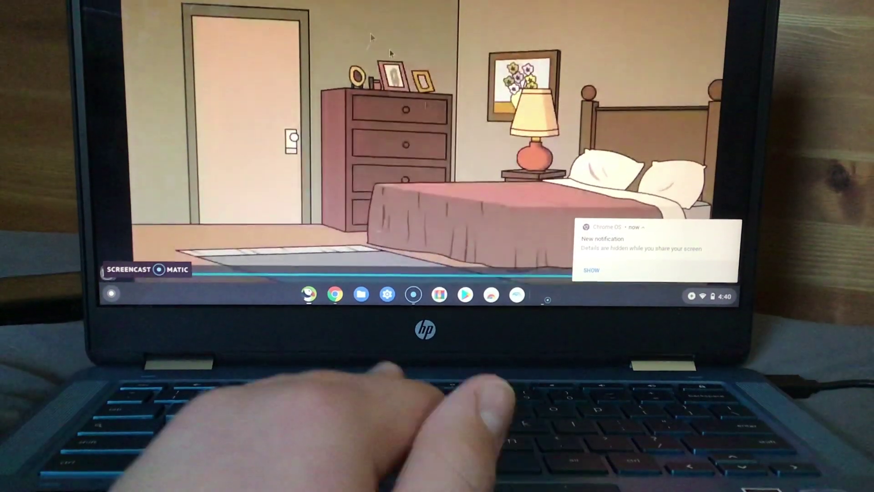
pyautogui.press('F4')
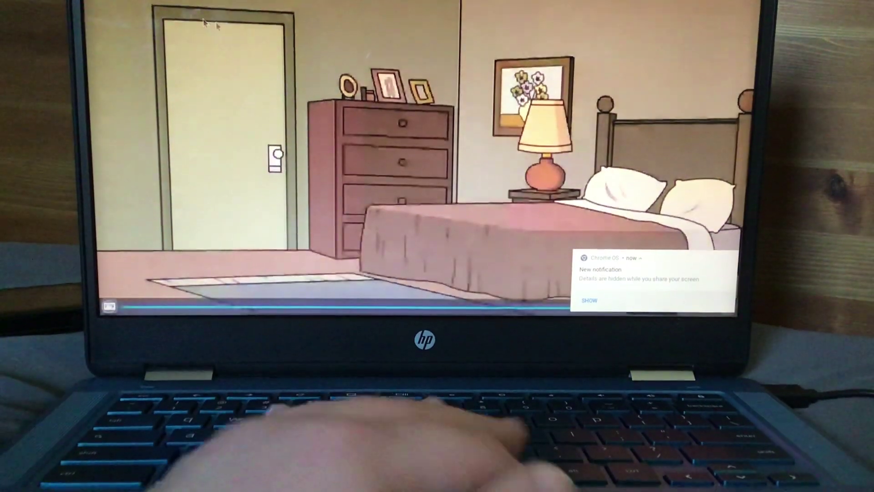
pyautogui.press('Escape')
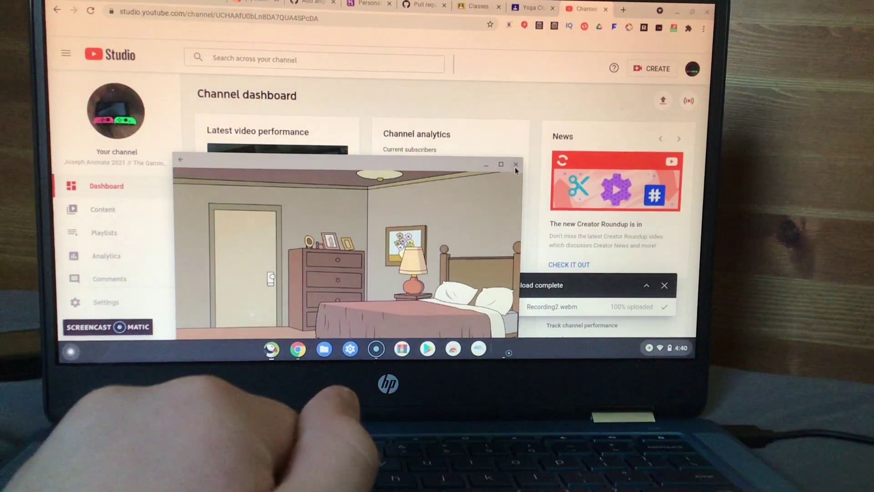
pyautogui.click(515, 174)
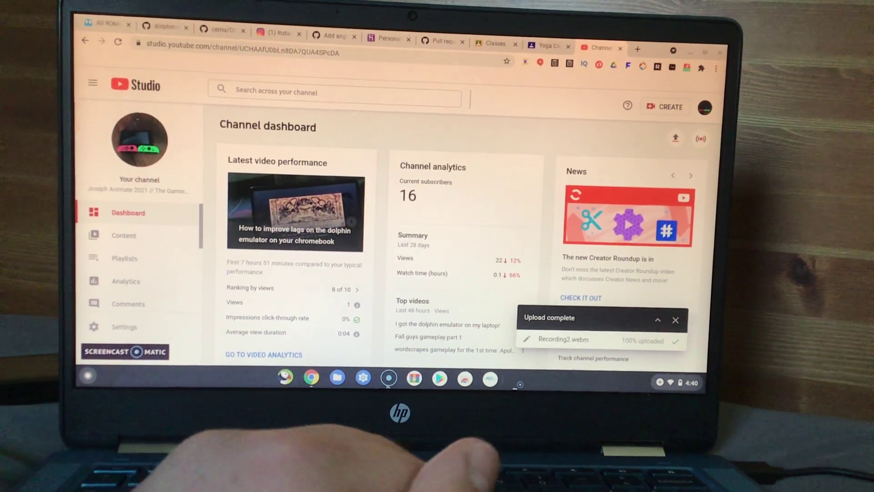
# Stop the Screencast-O-Matic recording and discard it without saving
pyautogui.hotkey('alt', 'Tab')
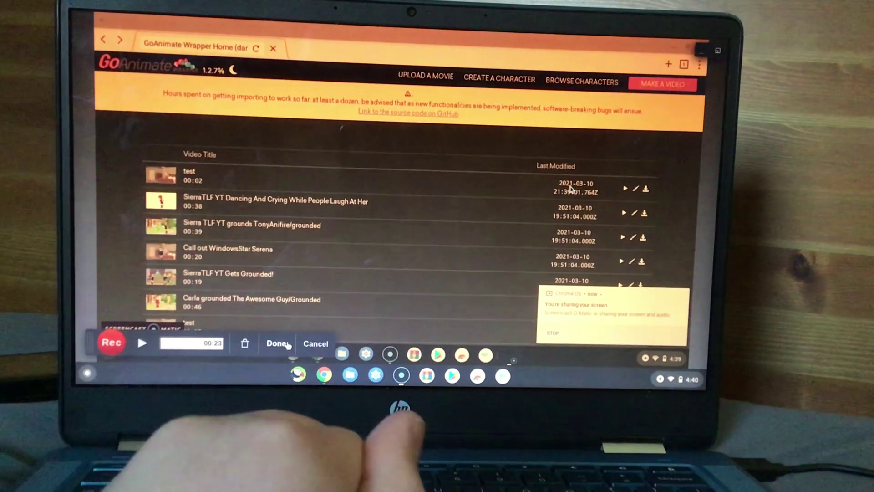
pyautogui.click(277, 346)
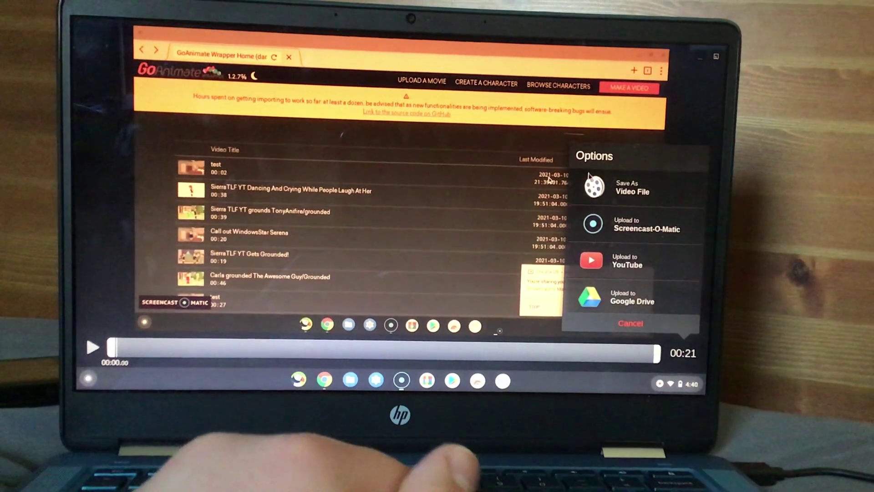
pyautogui.click(630, 320)
pyautogui.click(609, 329)
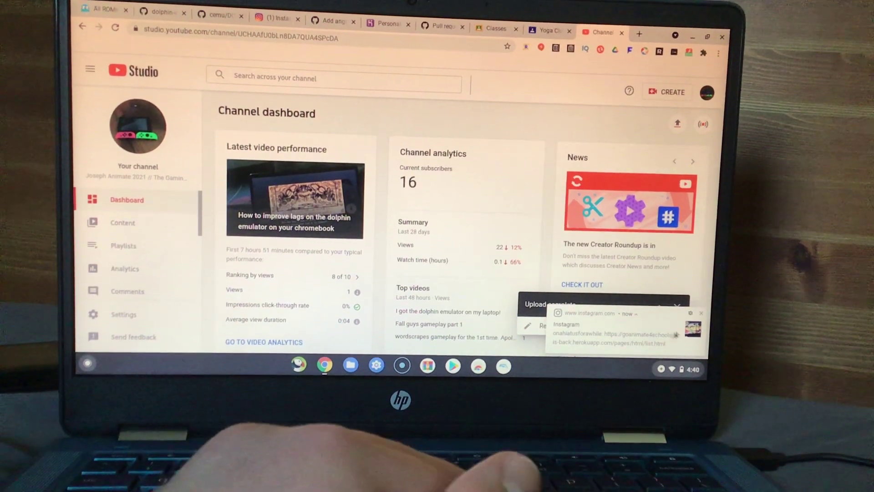
# Dismiss the Instagram notification and bring up the RAR file manager
pyautogui.click(705, 312)
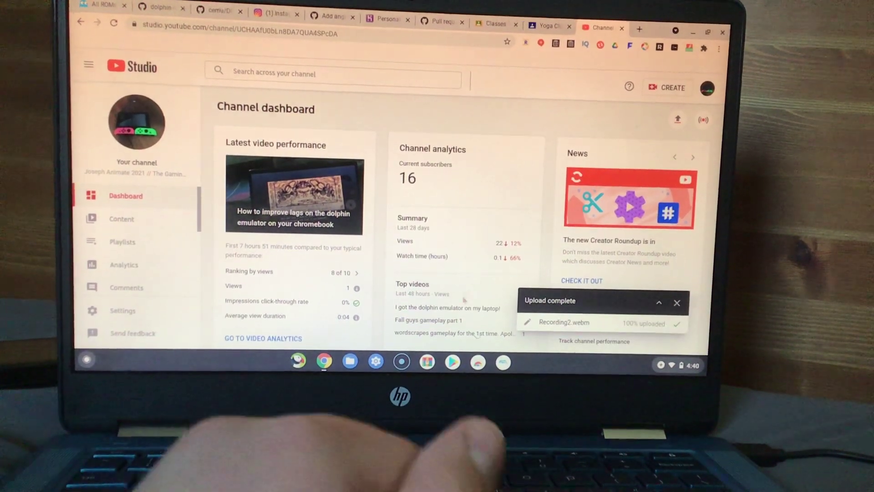
pyautogui.click(428, 368)
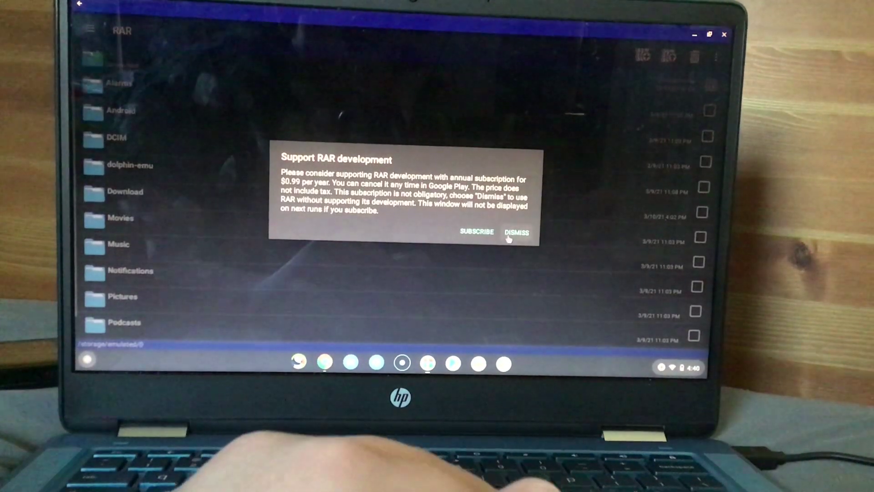
# Dismiss RAR's support prompt, browse the Download folder, and return to YouTube Studio
pyautogui.click(509, 236)
pyautogui.doubleClick(298, 202)
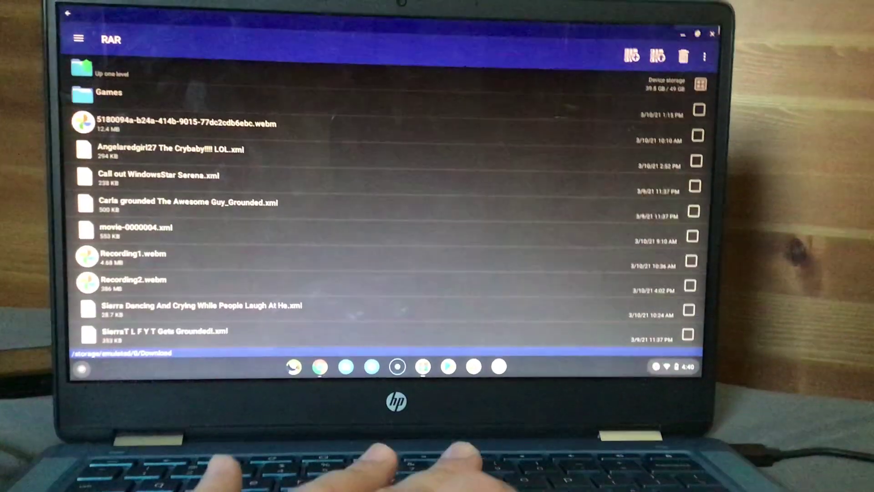
pyautogui.hotkey('alt', 'Tab')
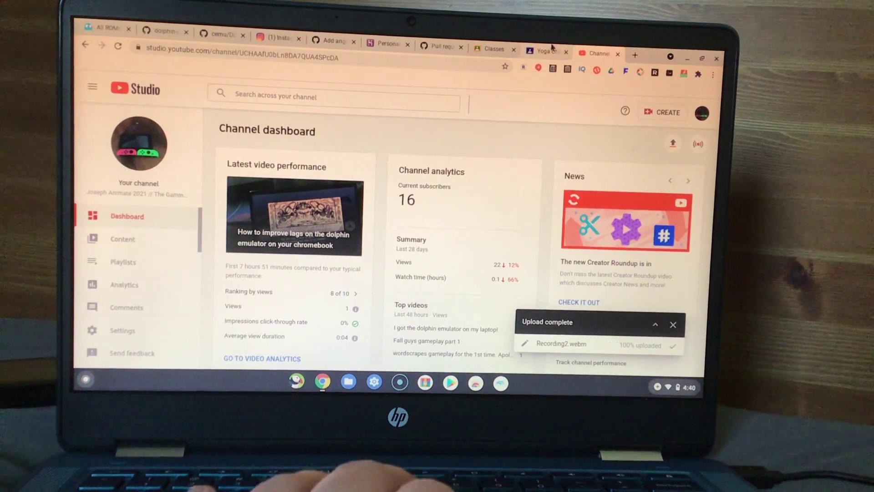
pyautogui.click(279, 39)
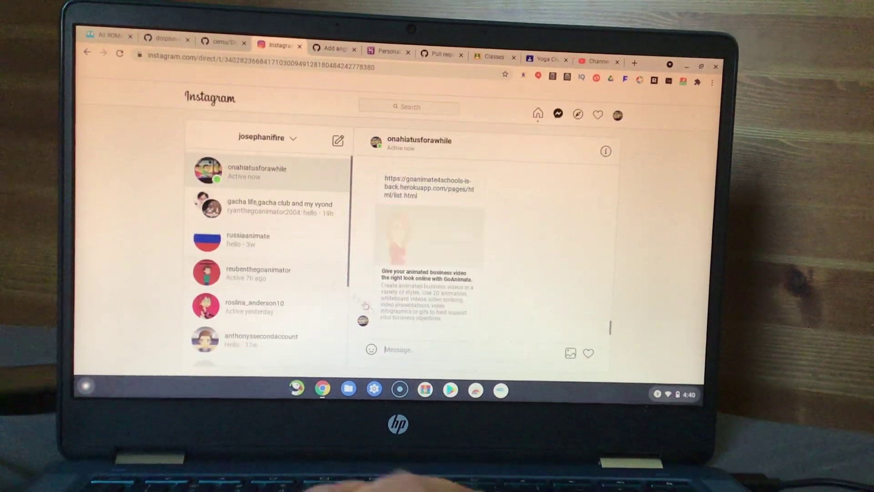
pyautogui.write('thx')
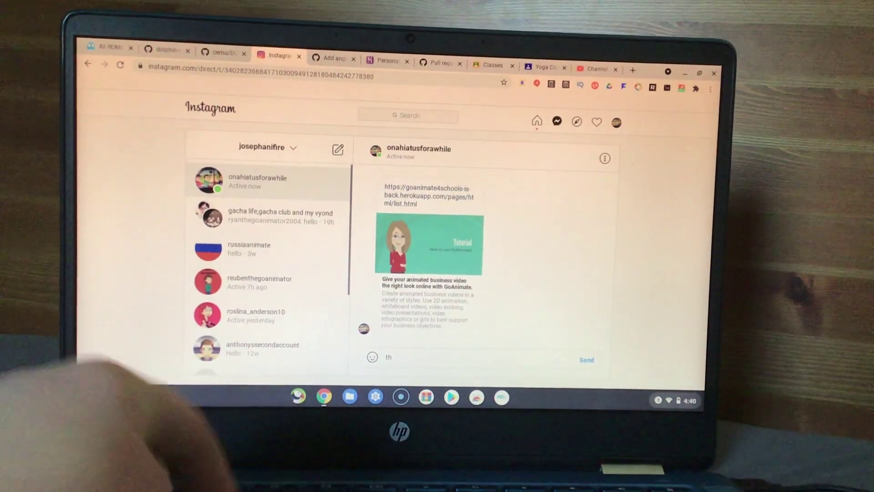
pyautogui.press('Return')
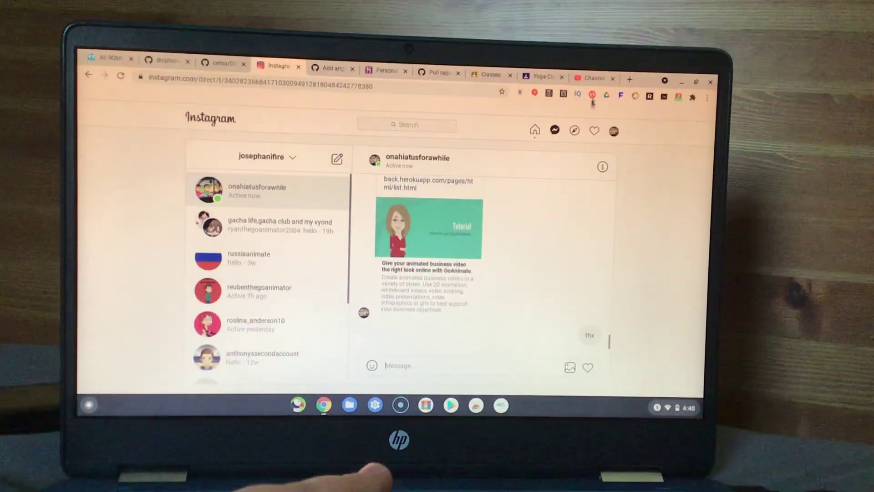
pyautogui.click(598, 66)
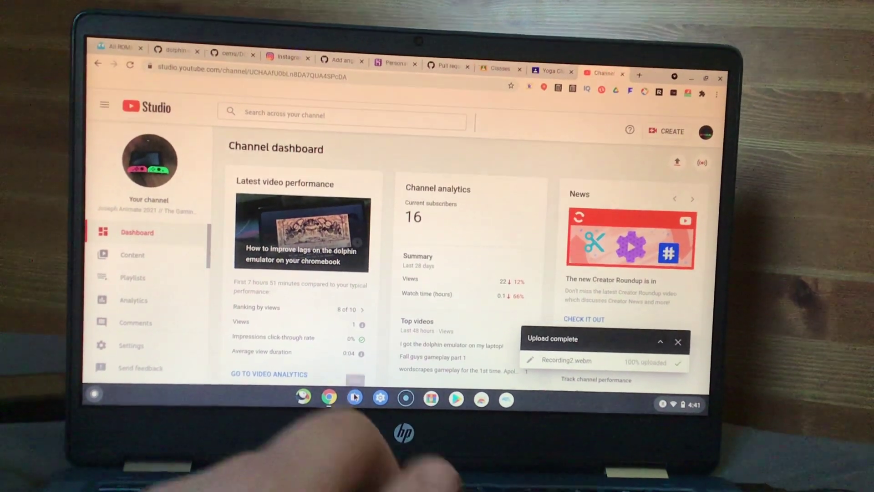
# Browse the Games and Downloads folders in Files, then switch to Dolphin Emulator
pyautogui.click(352, 411)
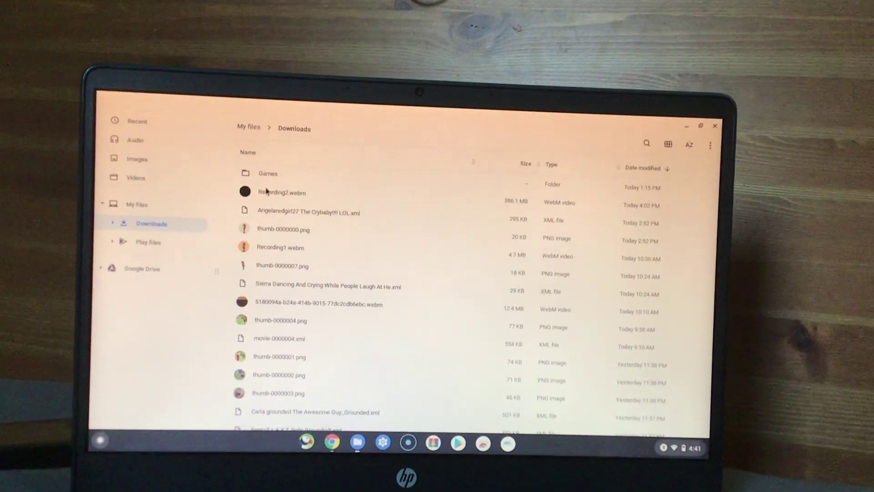
pyautogui.doubleClick(245, 173)
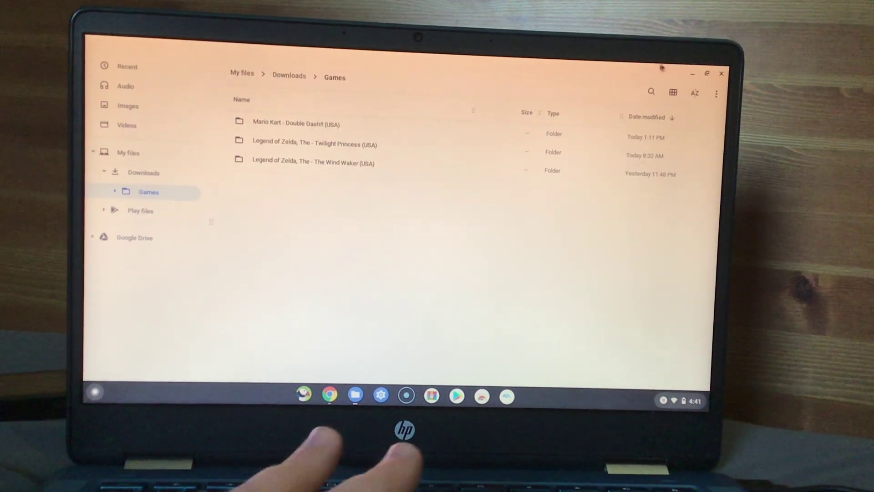
pyautogui.click(144, 172)
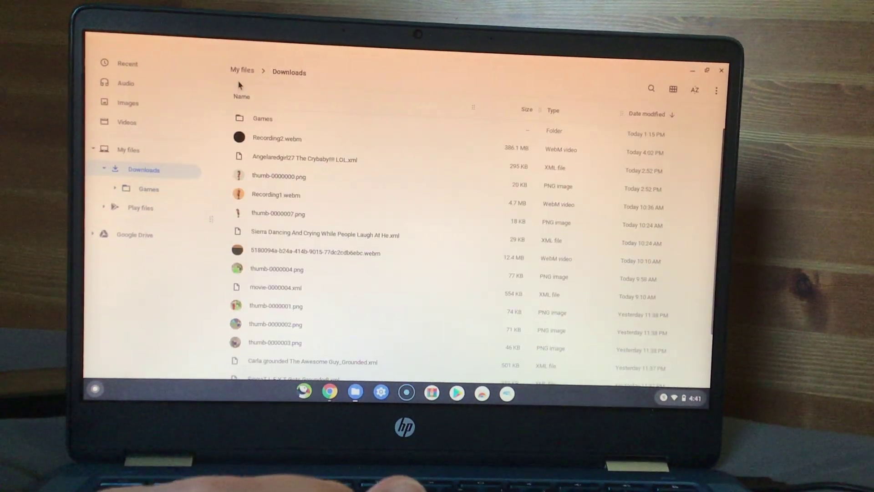
pyautogui.scroll(-5, 478, 239)
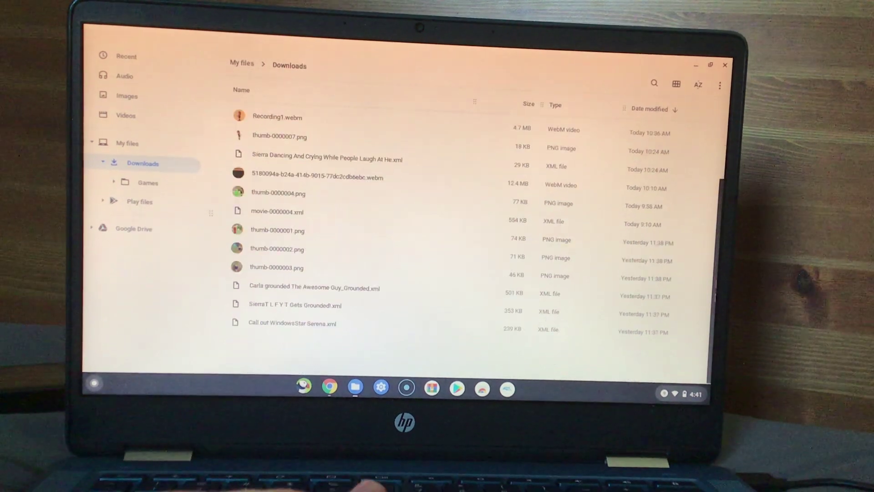
pyautogui.scroll(-5, 479, 239)
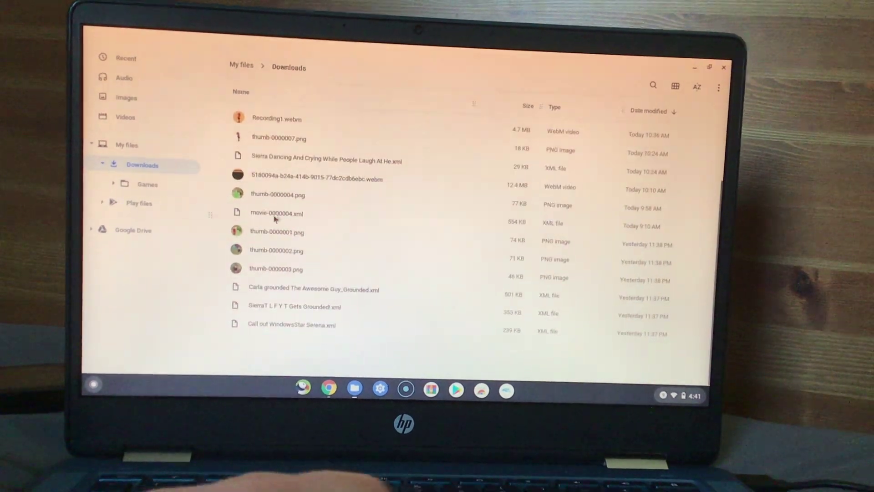
pyautogui.scroll(5, 479, 239)
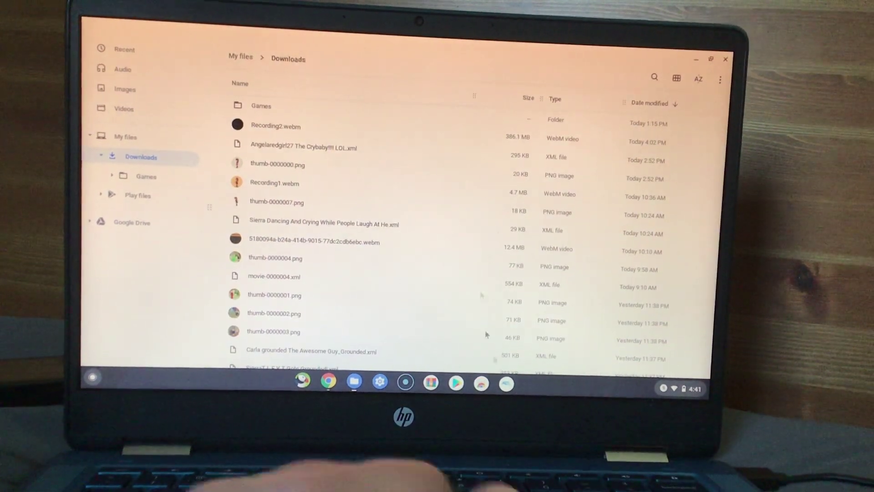
pyautogui.scroll(-5, 486, 334)
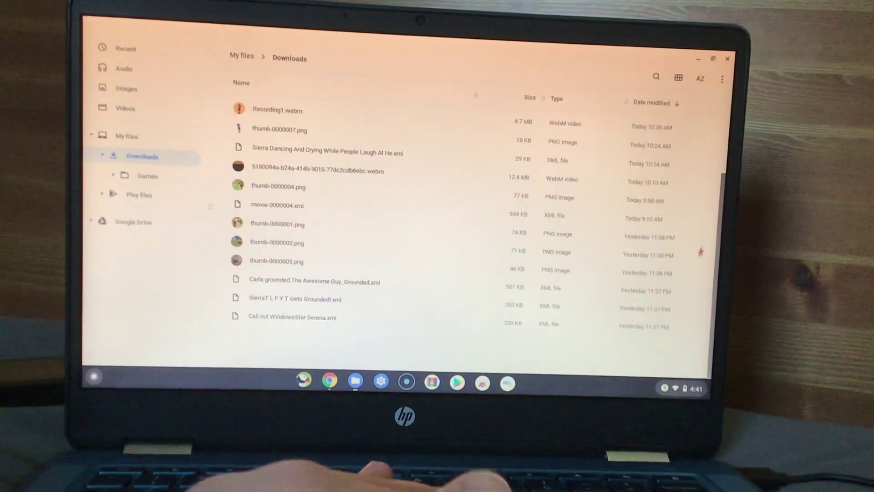
pyautogui.click(508, 385)
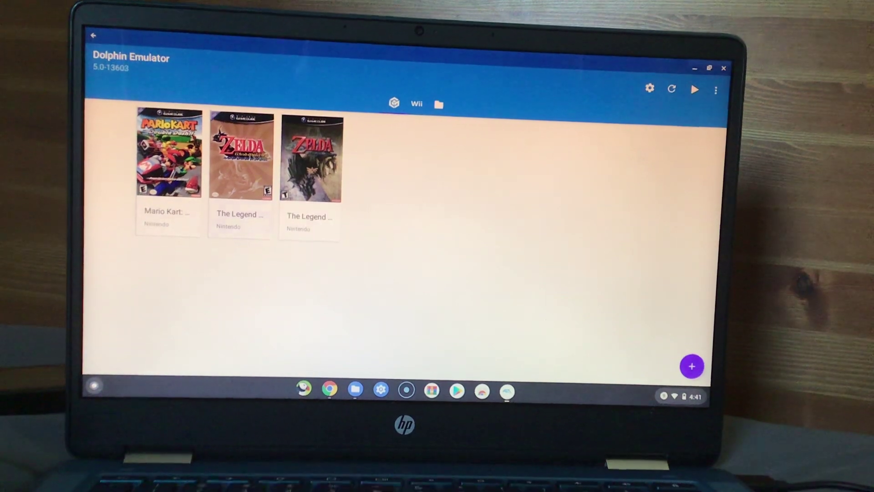
# Glance at Dolphin's empty Wii list and three GameCube games, then return to Files Downloads
pyautogui.click(416, 103)
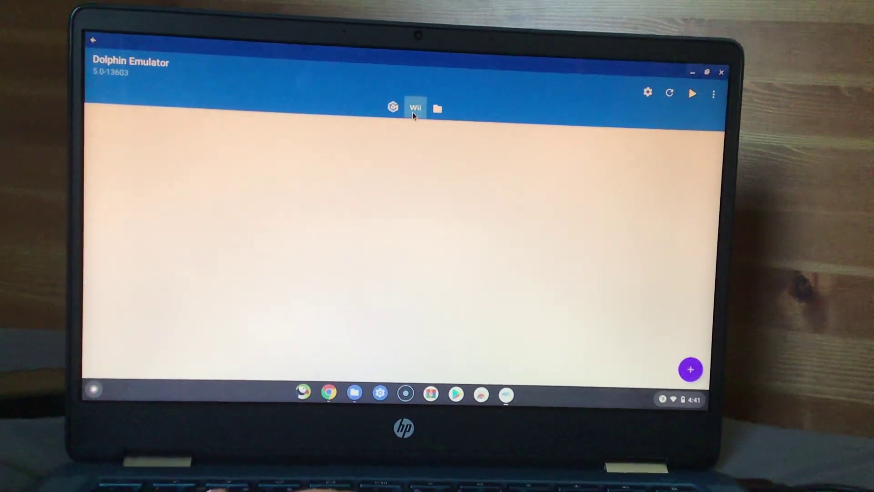
pyautogui.click(394, 107)
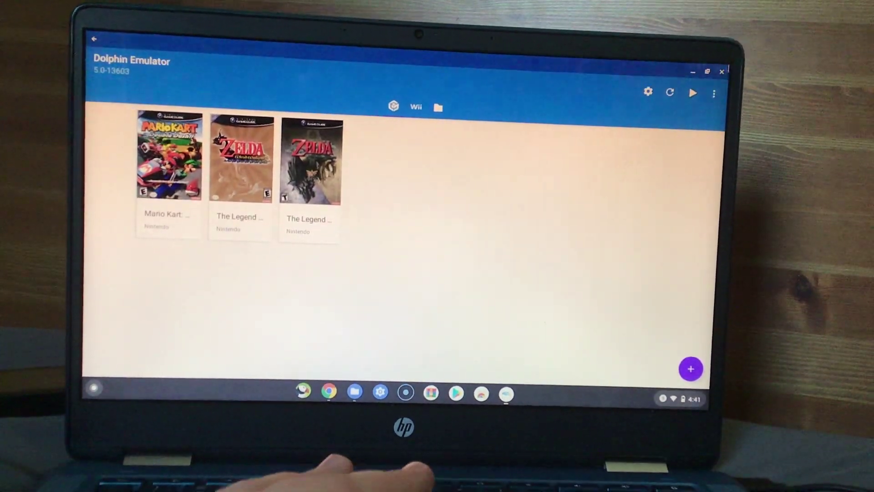
pyautogui.click(481, 393)
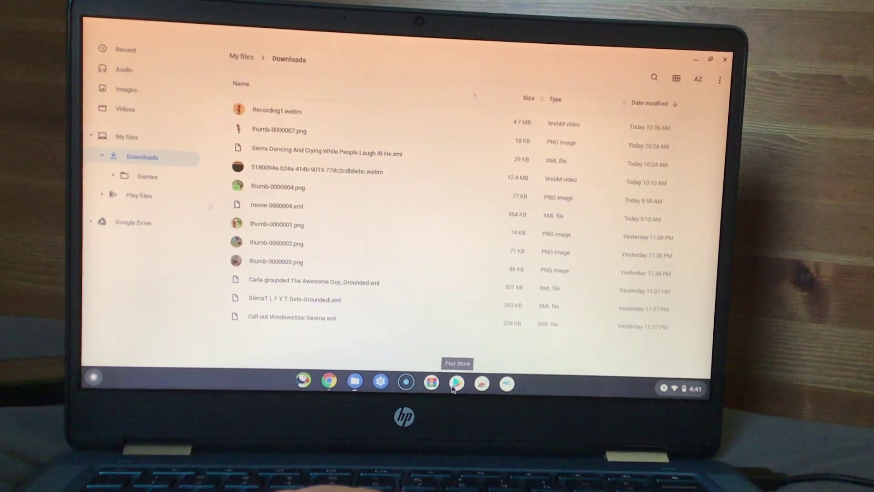
# Launch Google Play Store from the shelf and bring up its search page
pyautogui.click(455, 382)
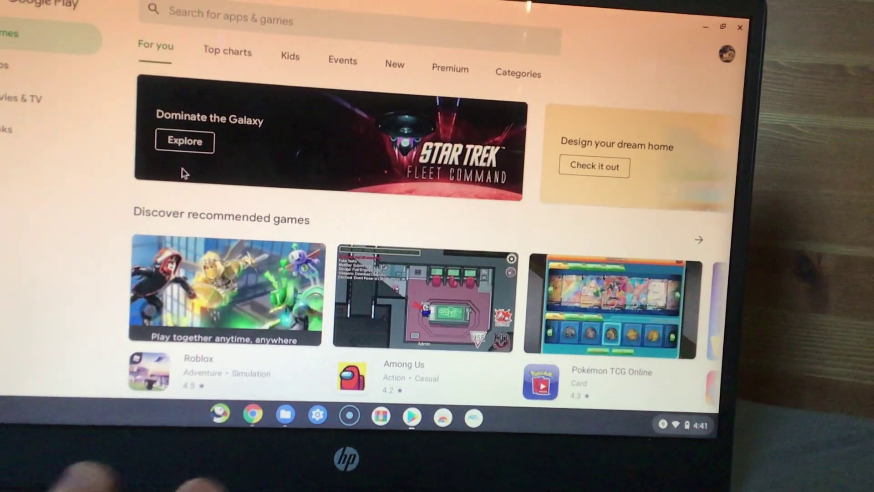
pyautogui.click(209, 21)
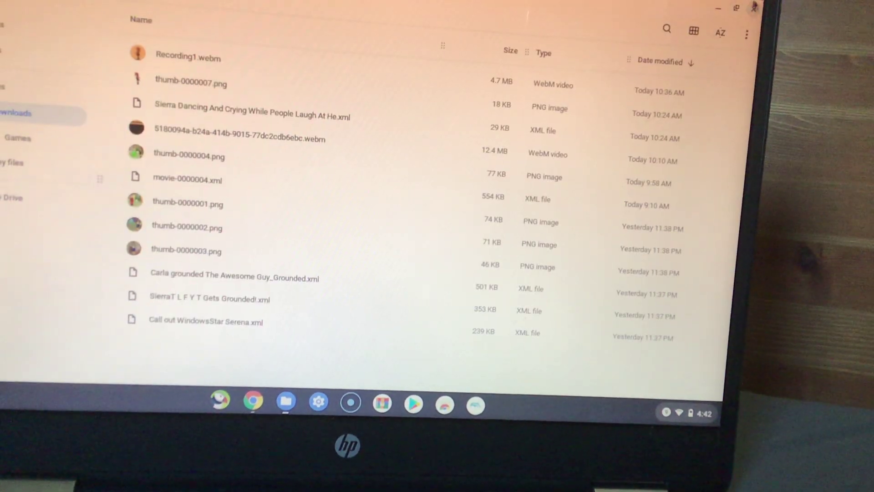
# Close the Files window and launch a GameCube game from Dolphin's library
pyautogui.click(755, 10)
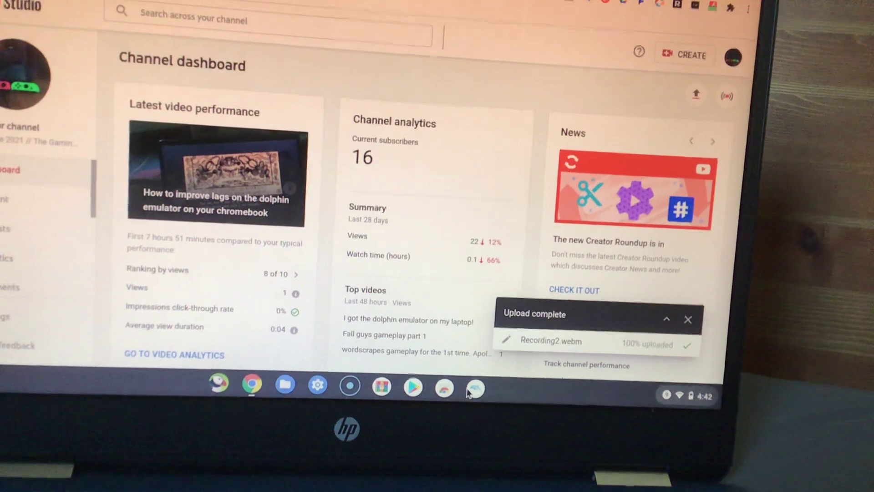
pyautogui.click(381, 385)
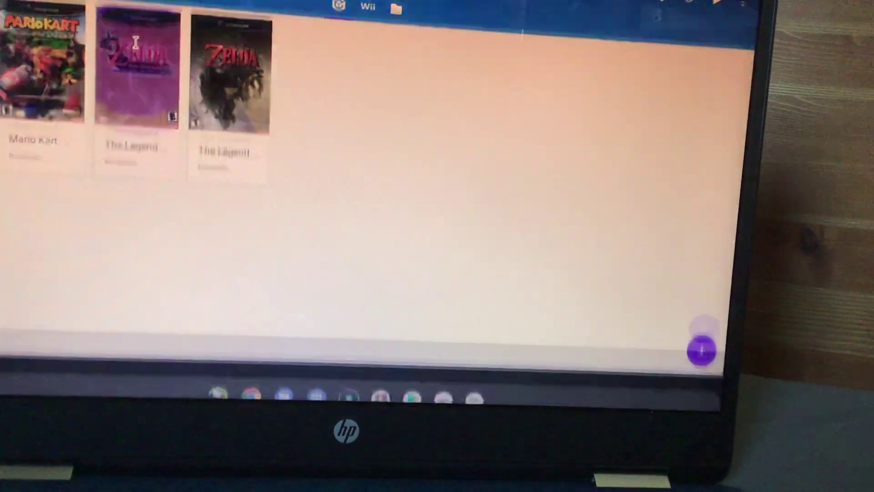
pyautogui.click(43, 82)
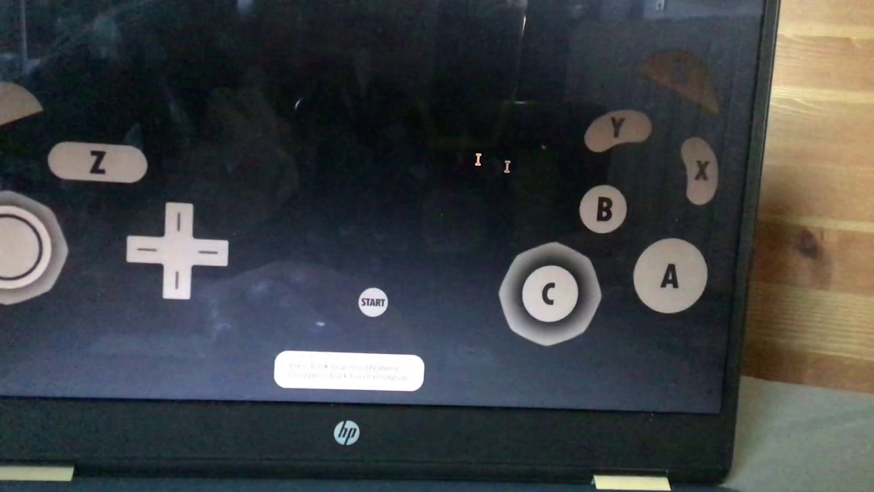